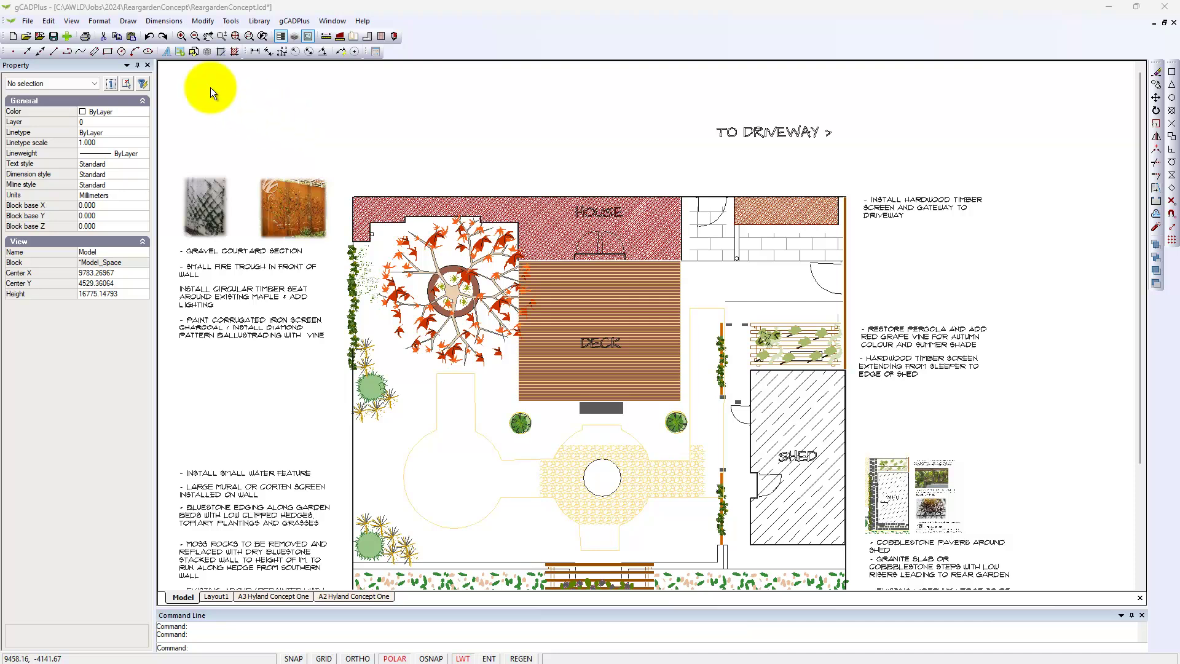
# Step: Review the drawing's loaded images in the Image Manager, also opening it with the IMAGE command, and close it each time
pyautogui.click(99, 21)
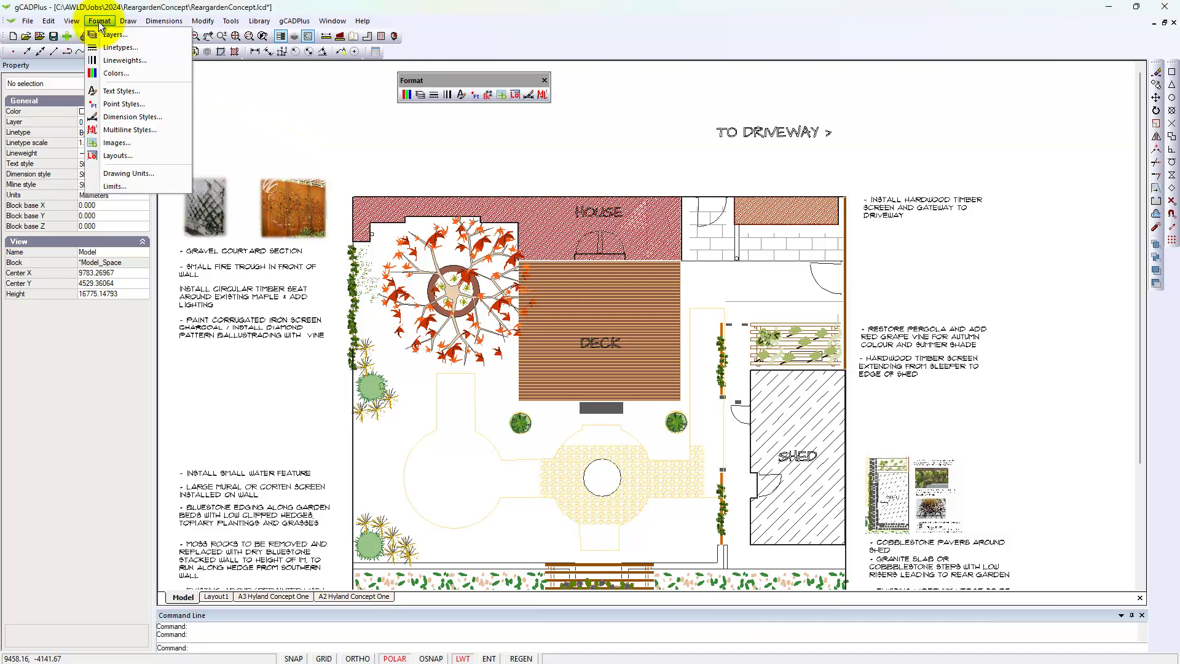
pyautogui.click(124, 142)
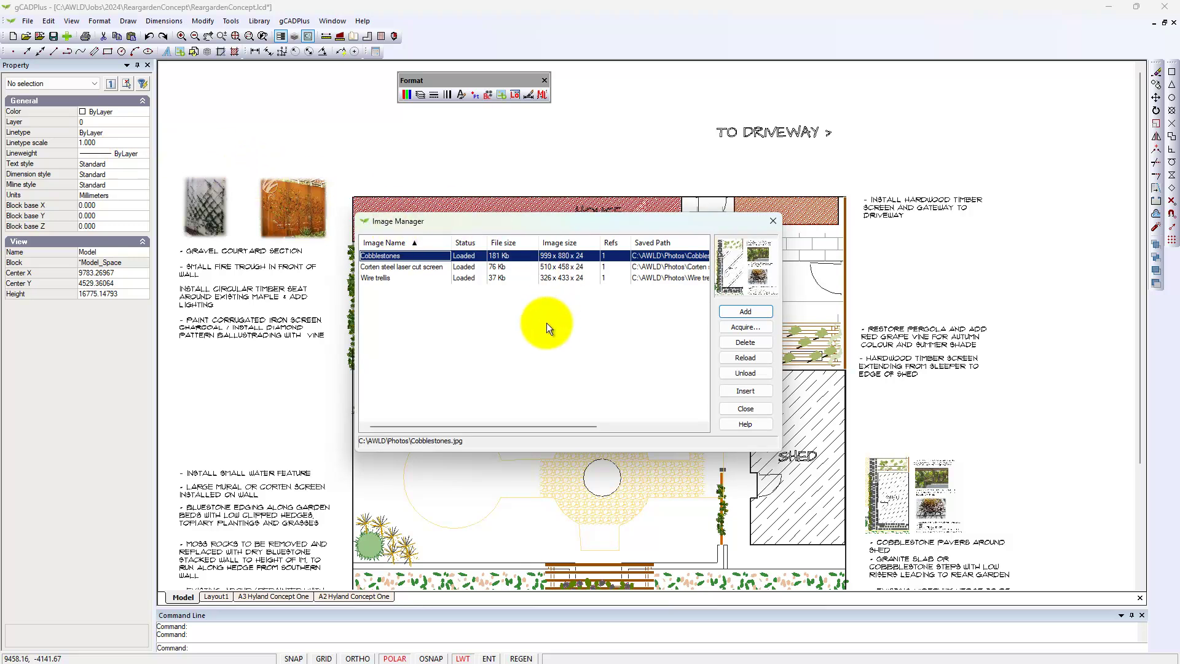
pyautogui.click(772, 222)
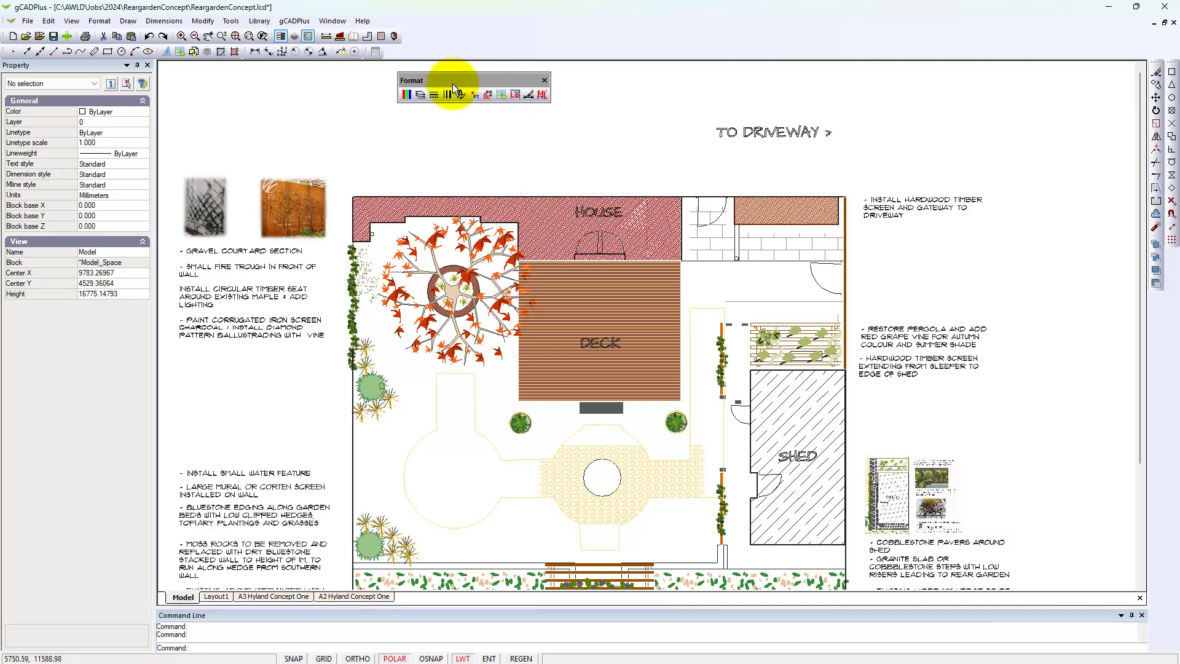
pyautogui.moveTo(443, 80); pyautogui.dragTo(457, 77)
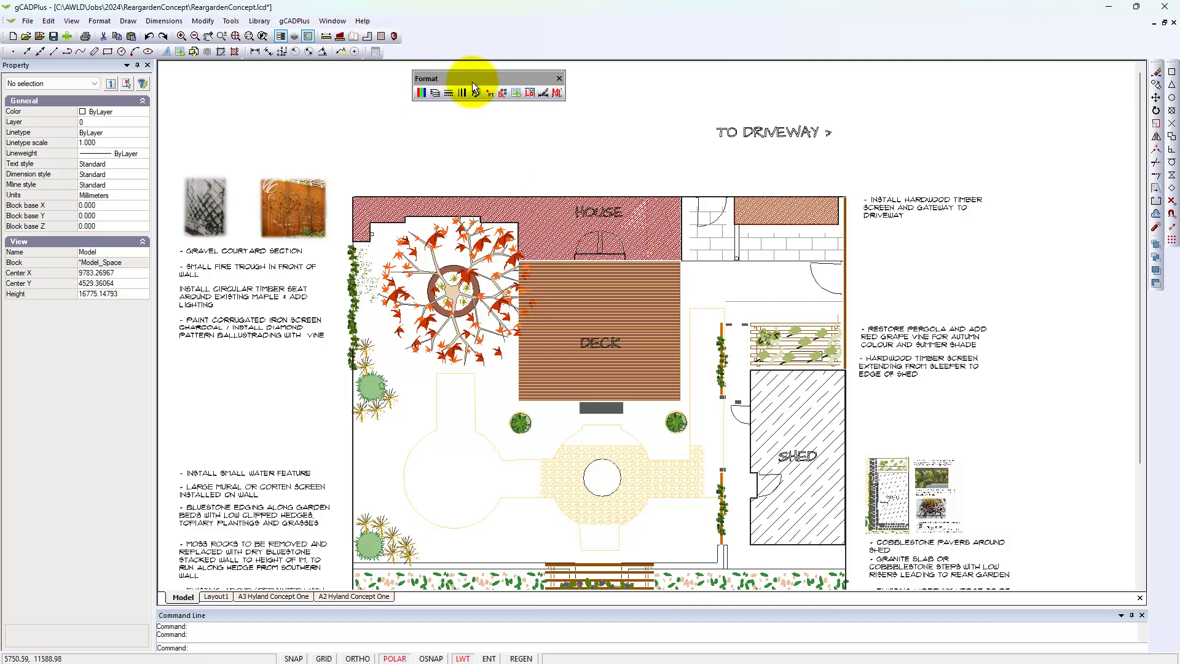
pyautogui.click(515, 93)
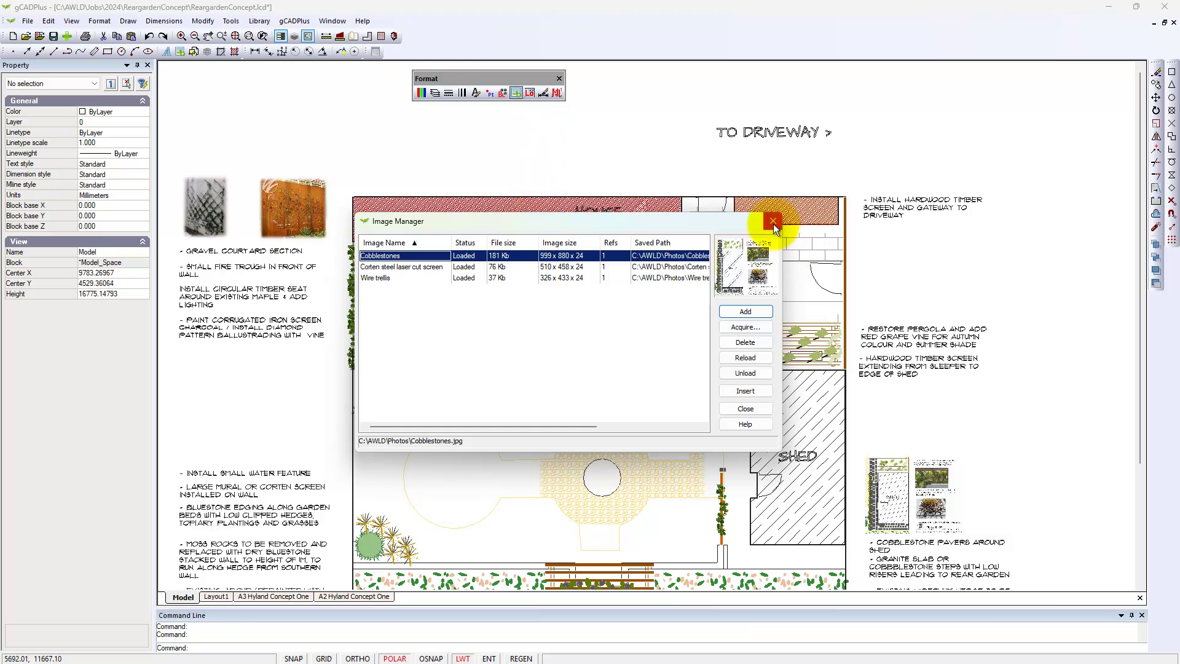
pyautogui.click(773, 223)
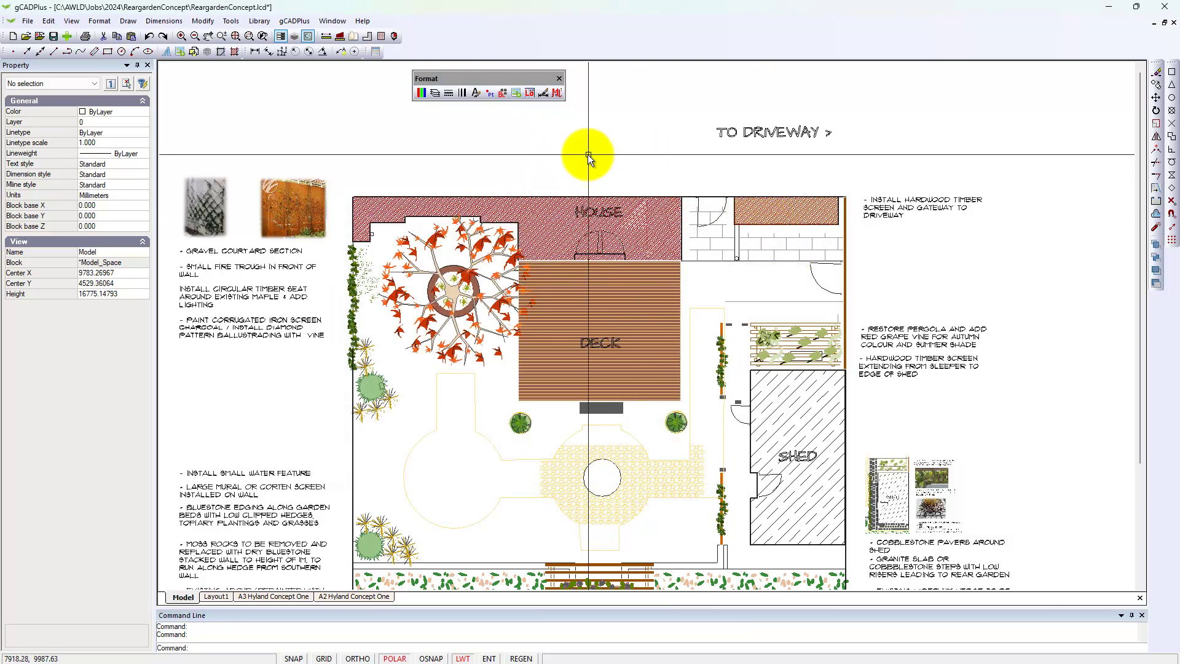
pyautogui.write('IMAGE')
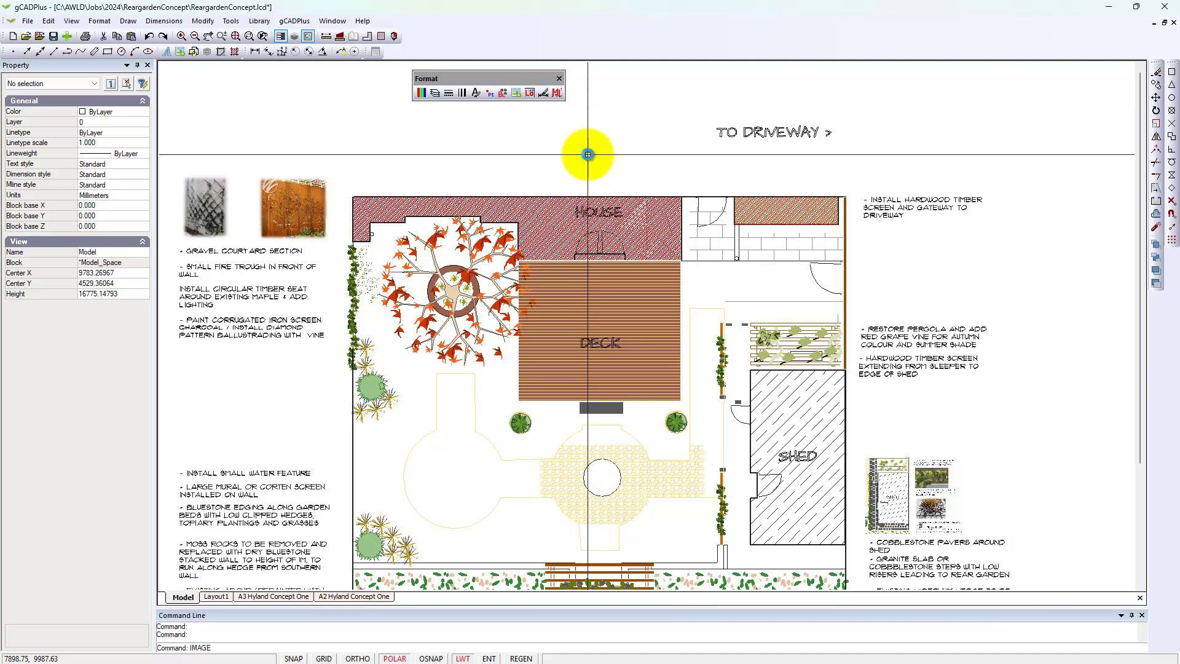
pyautogui.press('Return')
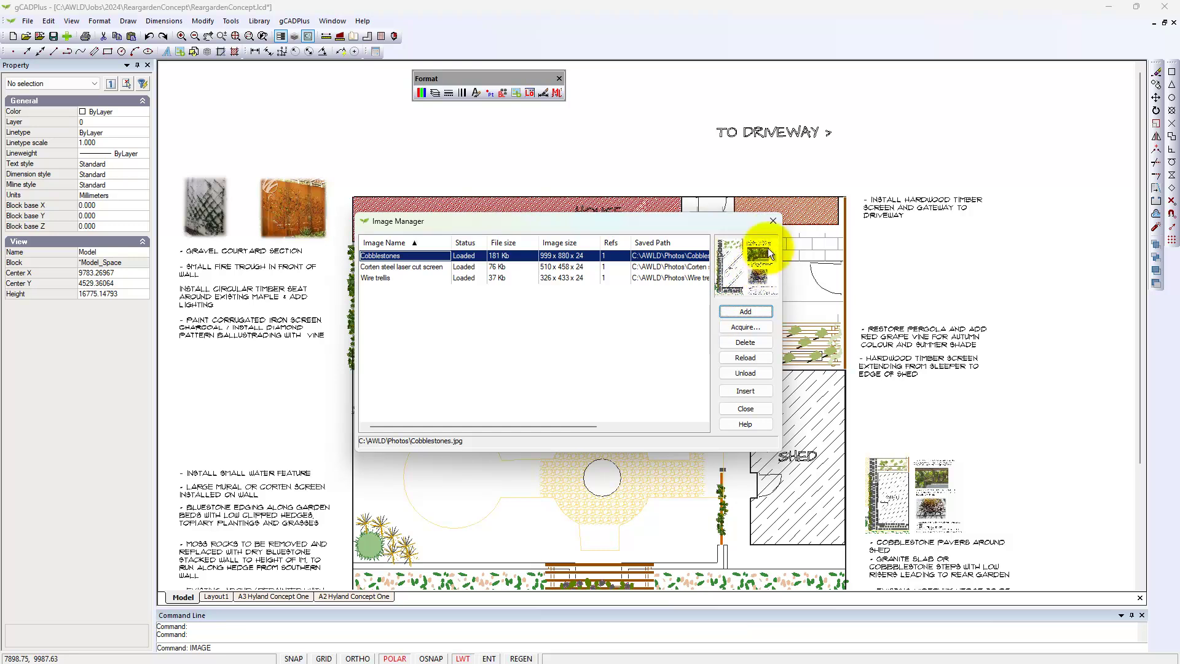
pyautogui.click(771, 223)
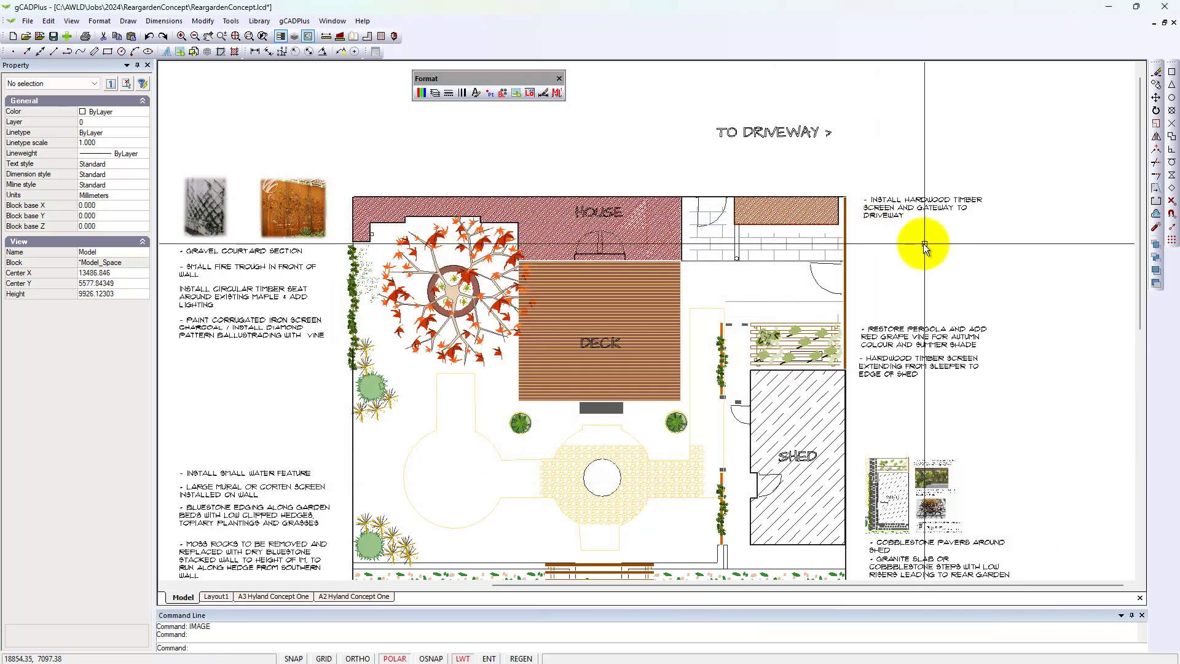
# Step: Add Timber screen.jpg from C:\AWLD\Photos to the drawing's image list in the Image Manager
pyautogui.scroll(3, 924, 246)
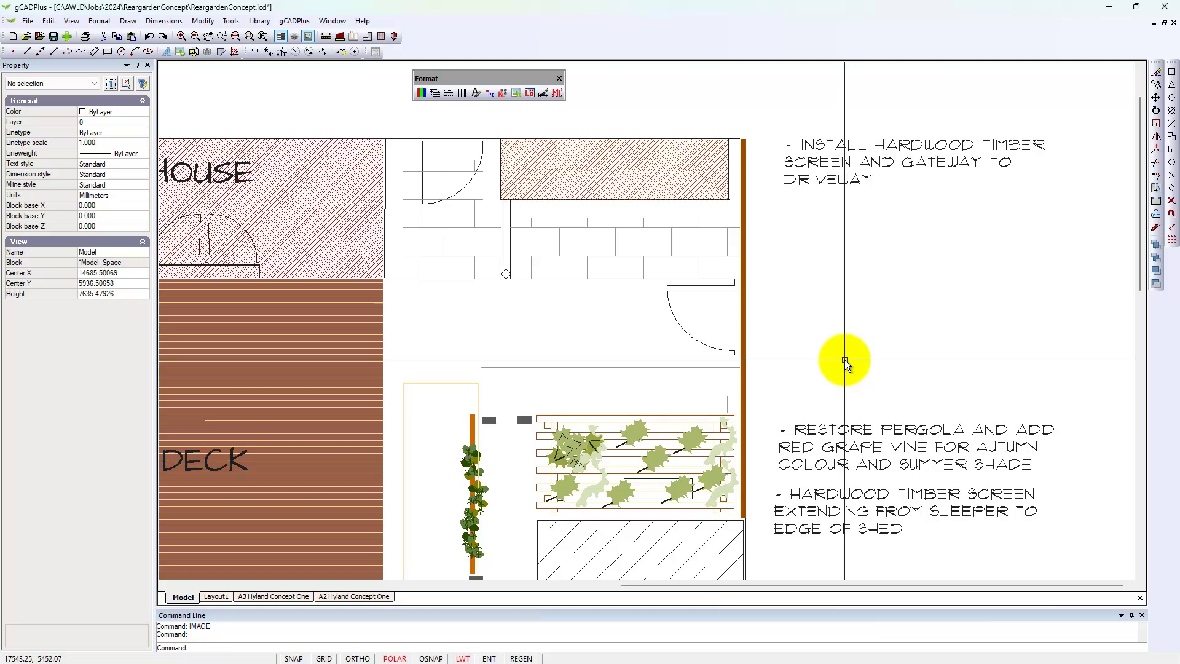
pyautogui.scroll(-1, 836, 356)
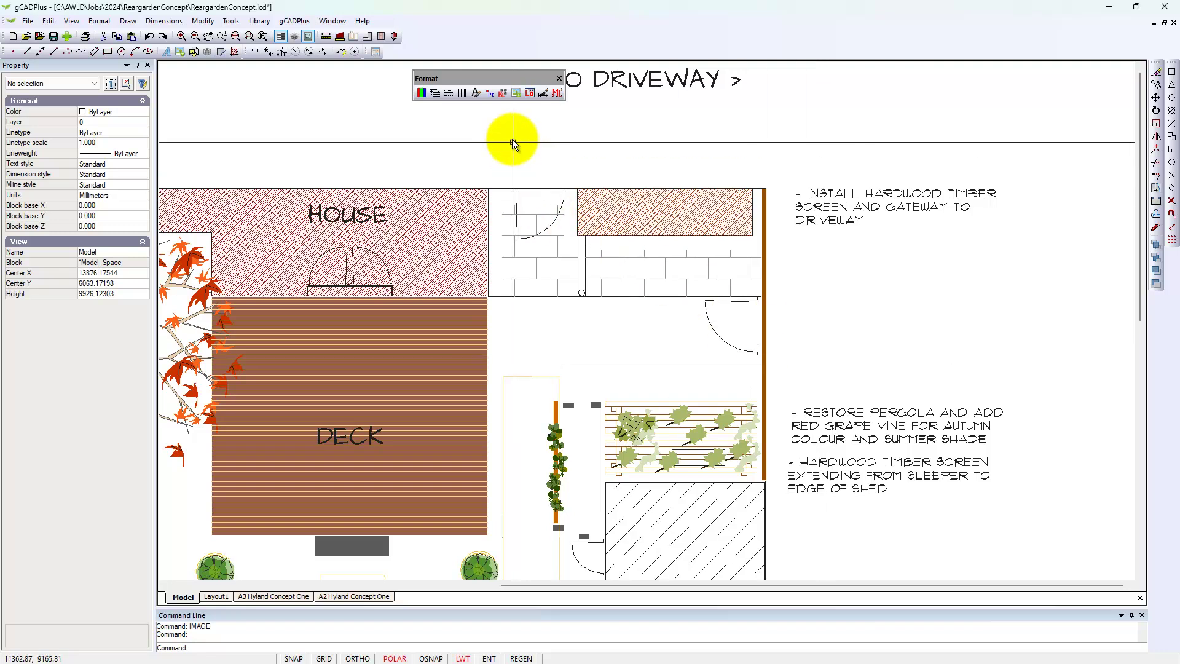
pyautogui.click(516, 92)
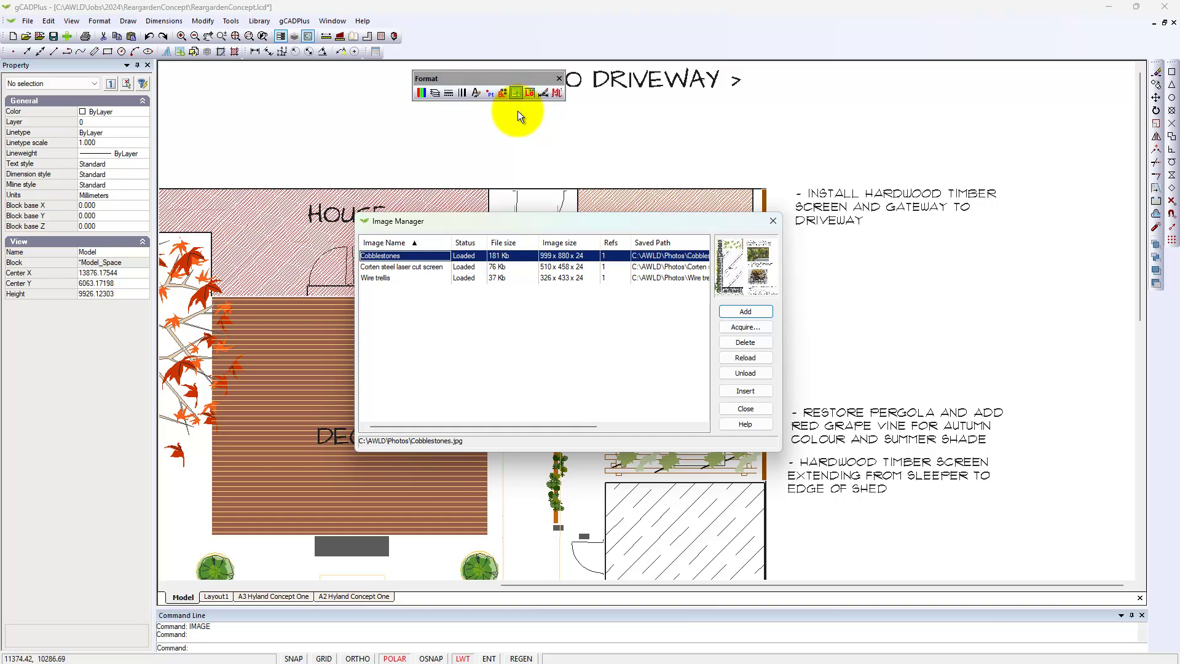
pyautogui.click(752, 315)
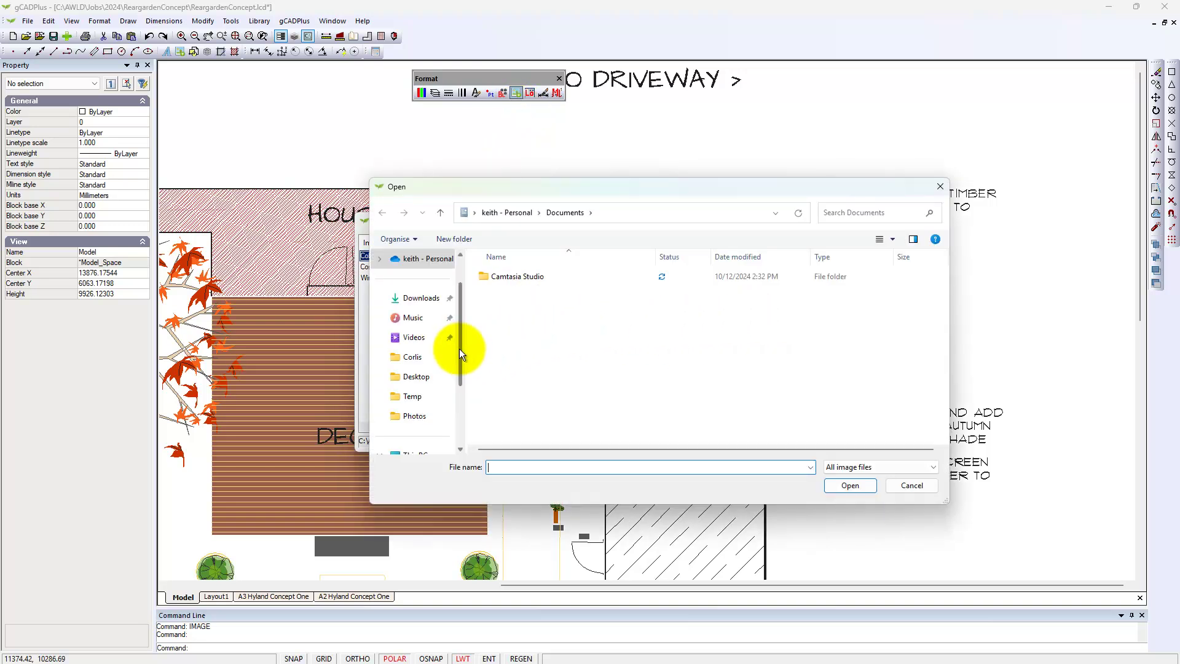
pyautogui.moveTo(459, 362); pyautogui.dragTo(461, 405)
pyautogui.click(447, 396)
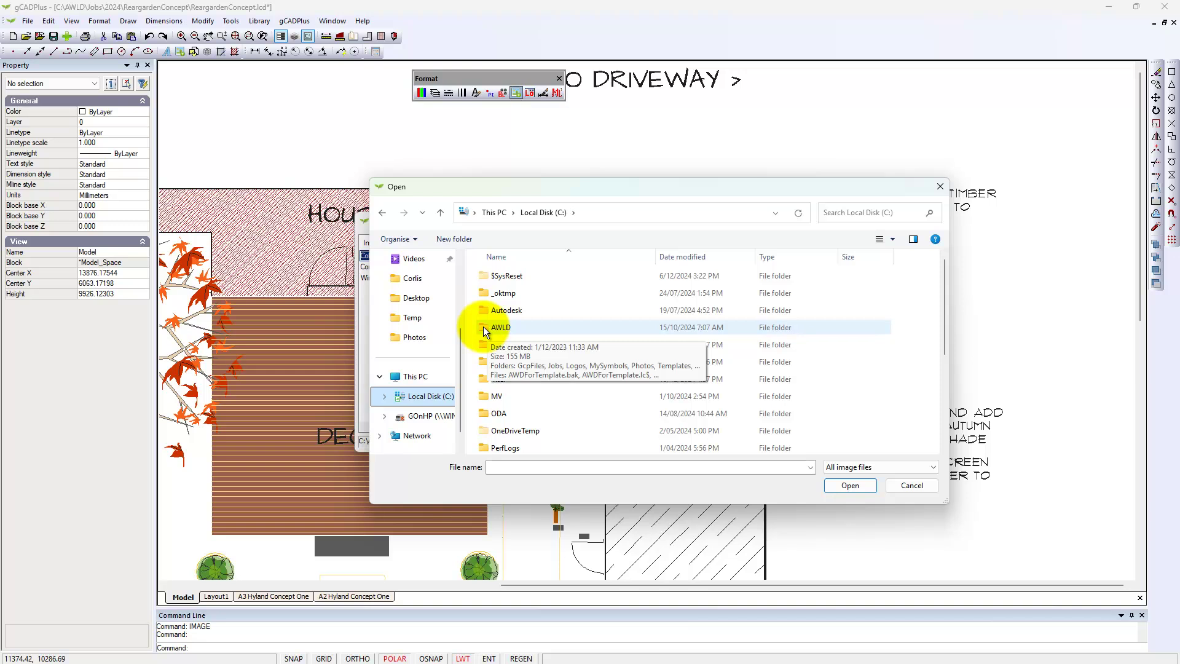
pyautogui.doubleClick(483, 326)
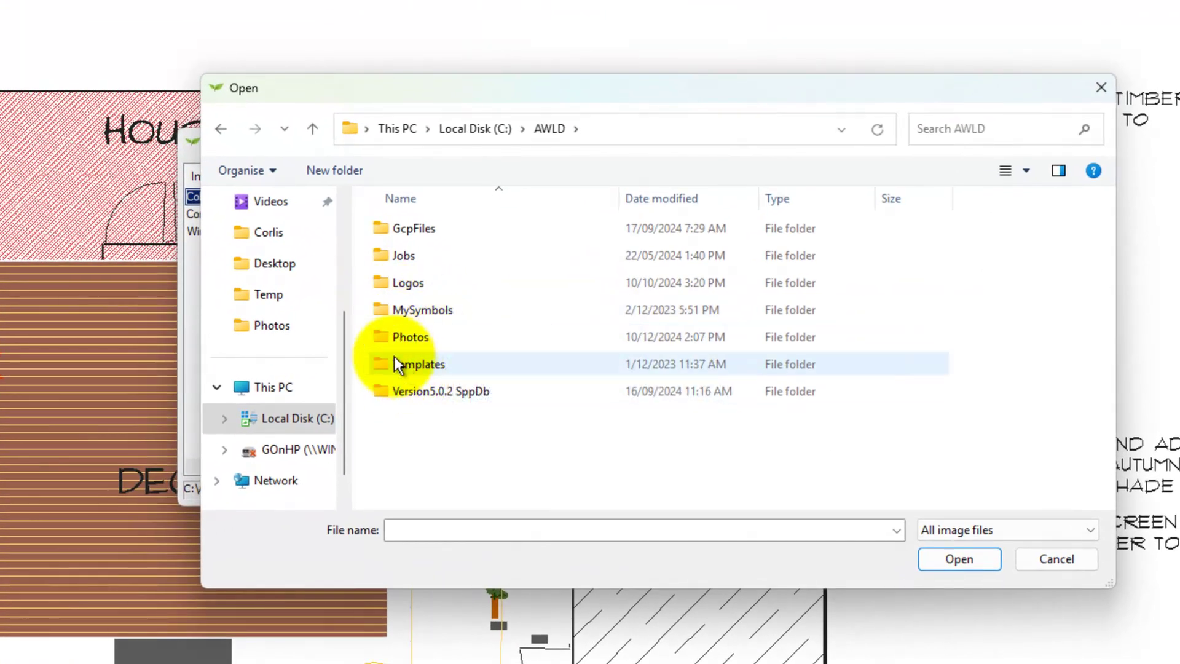
pyautogui.doubleClick(384, 338)
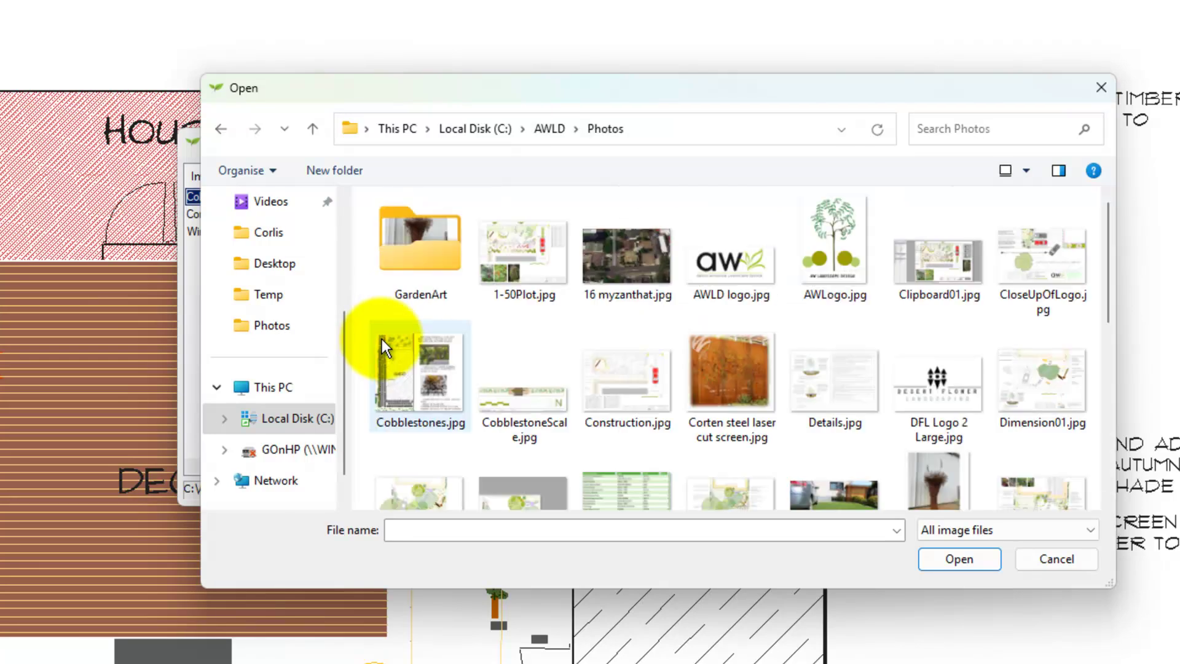
pyautogui.moveTo(1108, 315); pyautogui.dragTo(1122, 448)
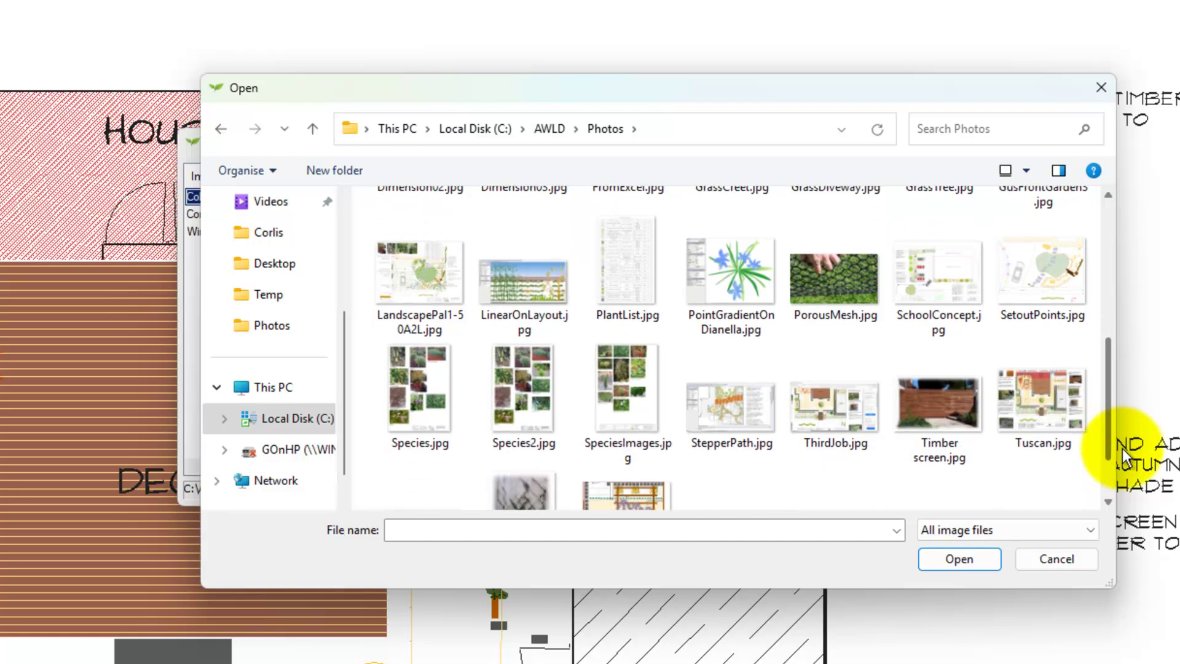
pyautogui.click(941, 431)
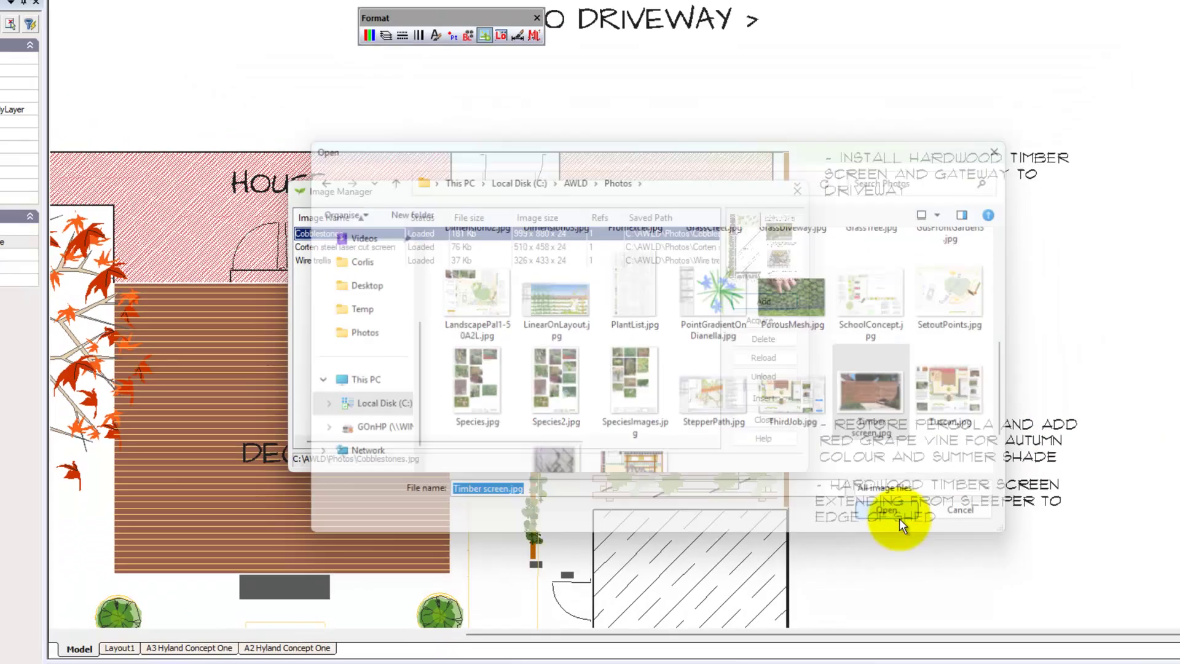
pyautogui.click(969, 565)
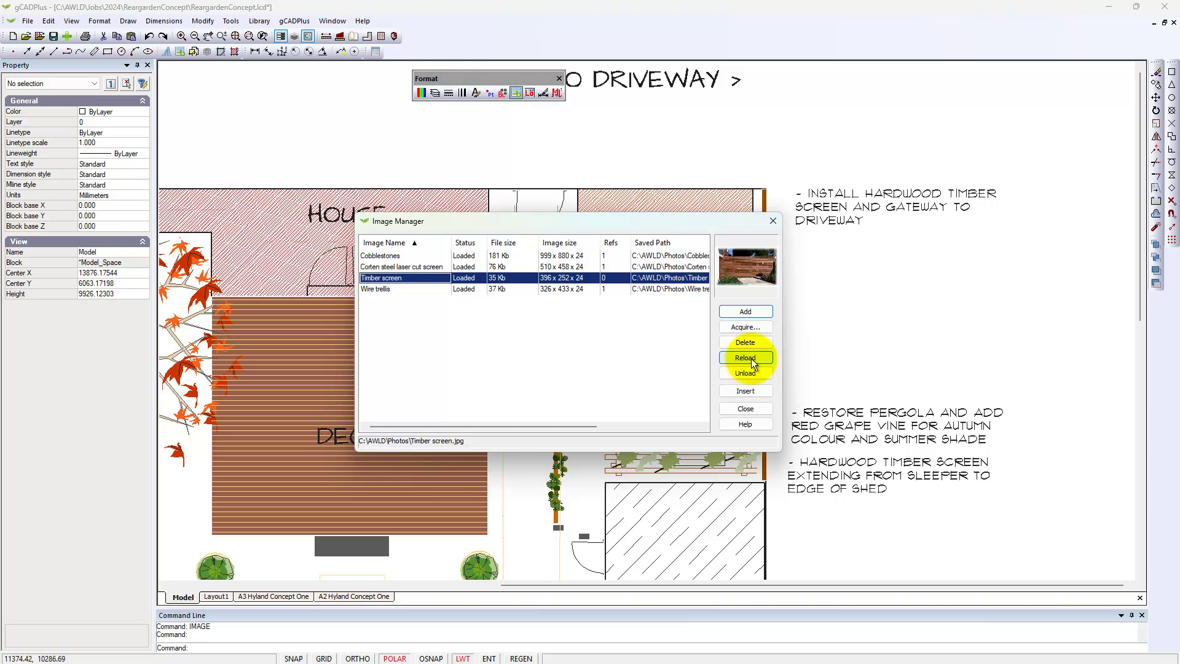
# Step: Insert the Timber screen image below the hardwood timber screen and gateway note, specifying its insertion point and scale on-screen
pyautogui.click(753, 391)
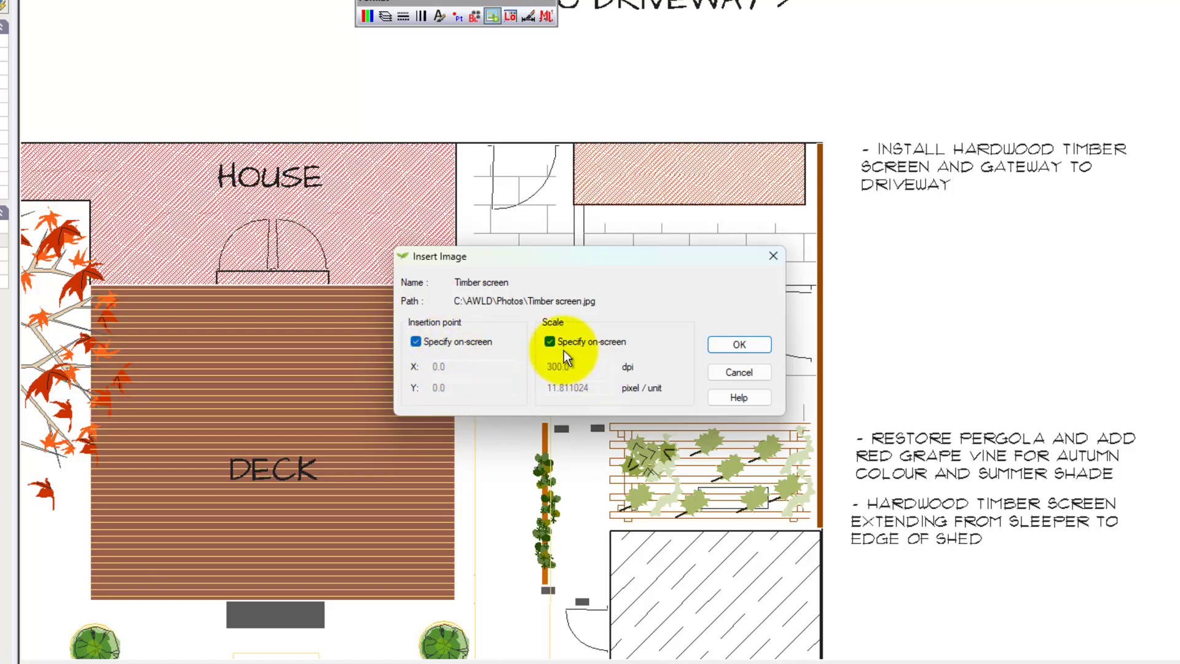
pyautogui.click(744, 346)
pyautogui.click(871, 385)
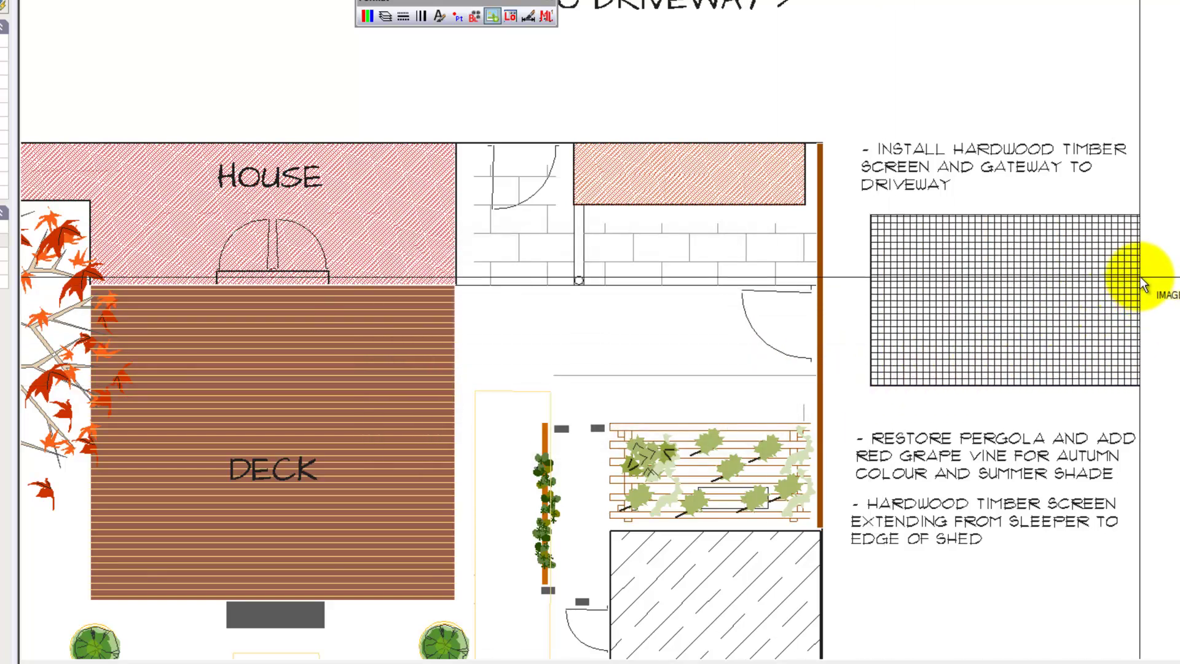
pyautogui.click(1139, 272)
# Step: Examine the placed timber screen photo and the pergola photo within the cobblestones image beside the shed
pyautogui.scroll(3, 1063, 321)
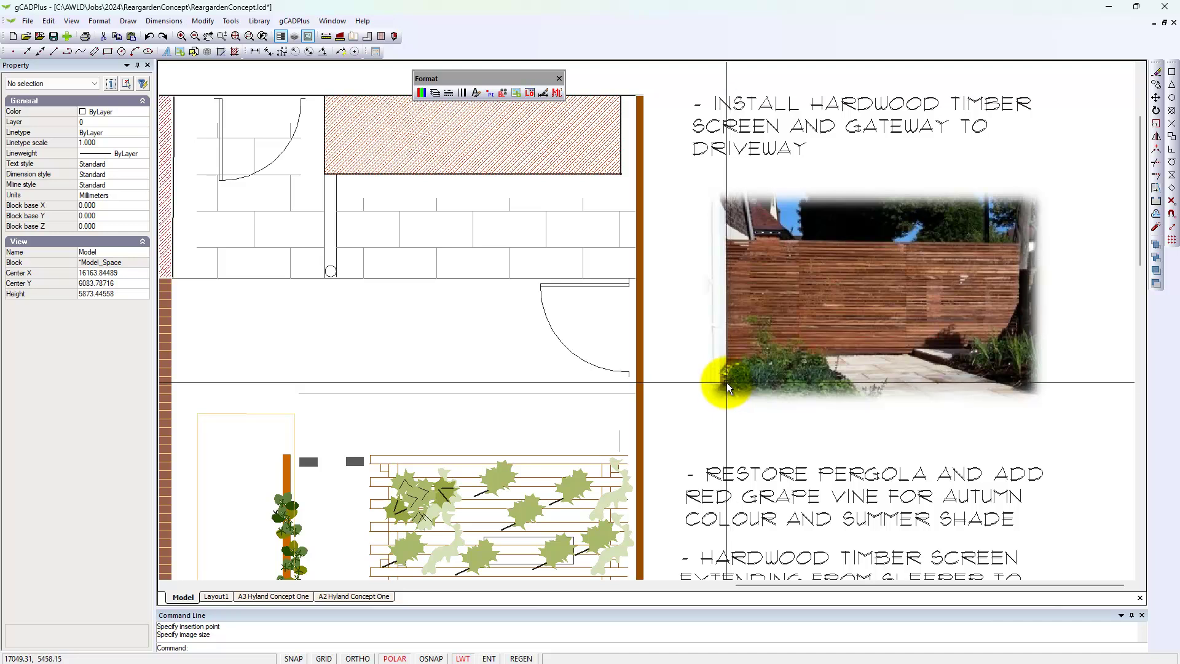
pyautogui.scroll(-2, 739, 379)
pyautogui.moveTo(767, 443); pyautogui.dragTo(755, 262, button='middle')
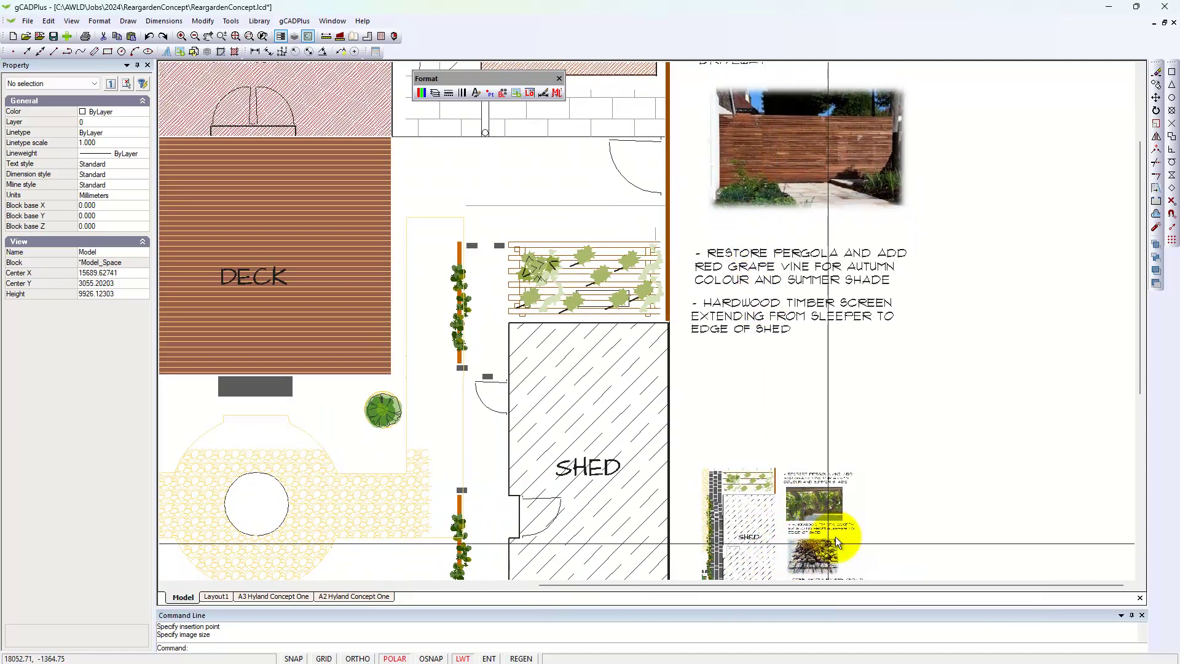
pyautogui.scroll(4, 834, 519)
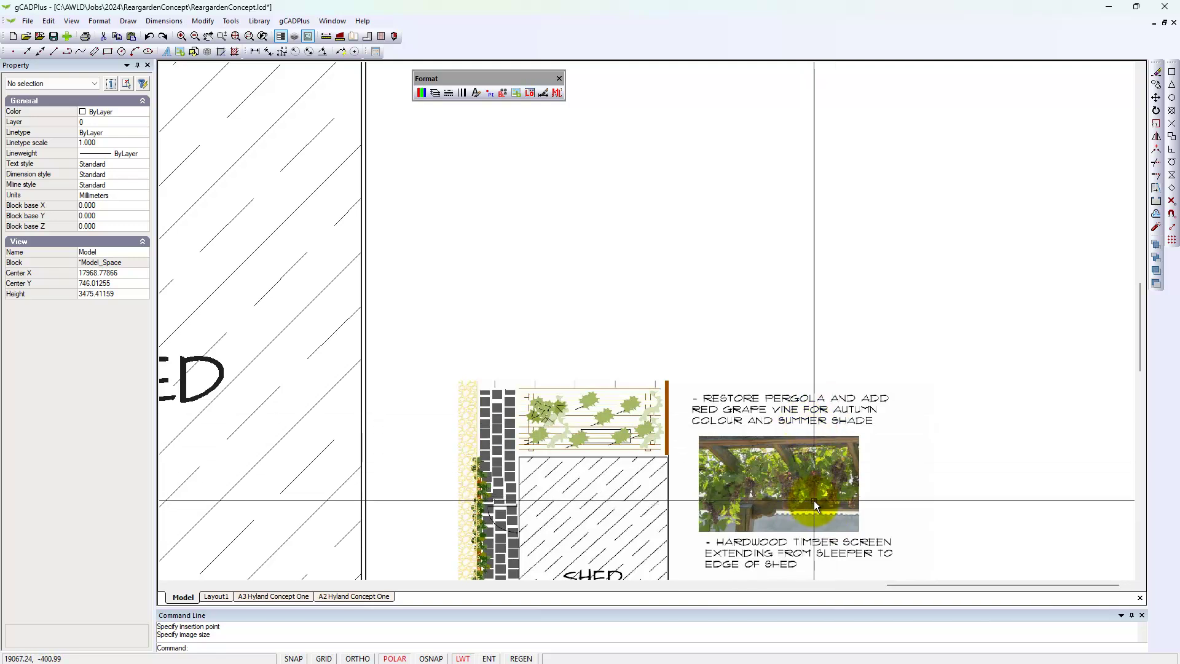
pyautogui.scroll(-2, 780, 495)
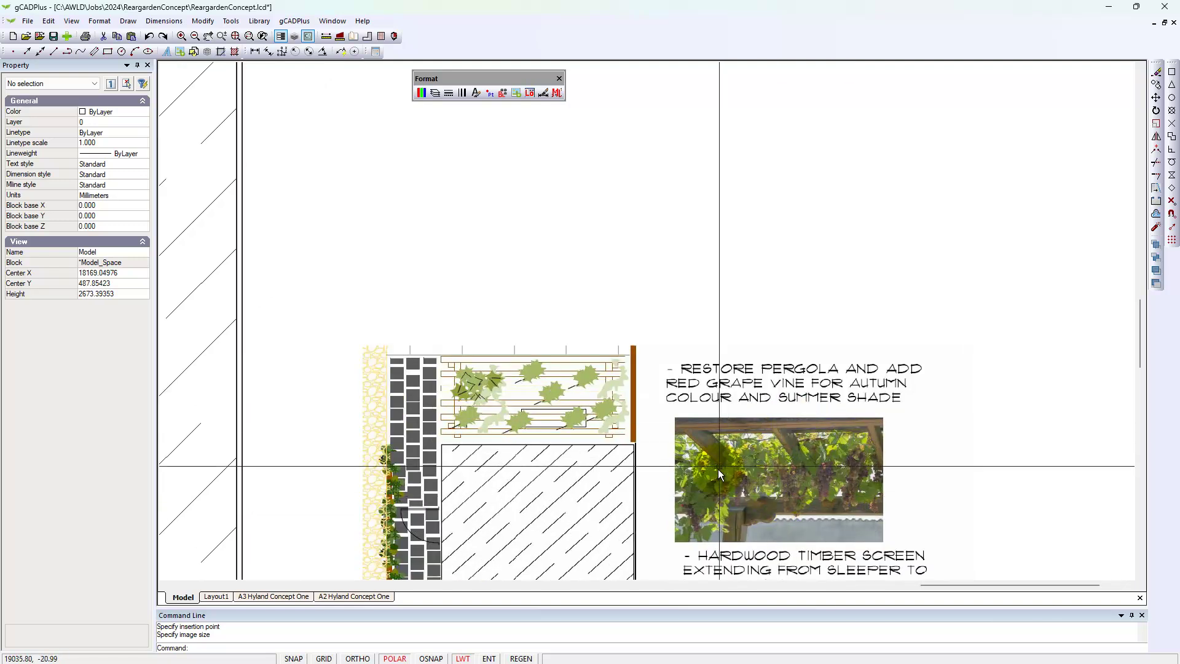
pyautogui.scroll(-2, 792, 507)
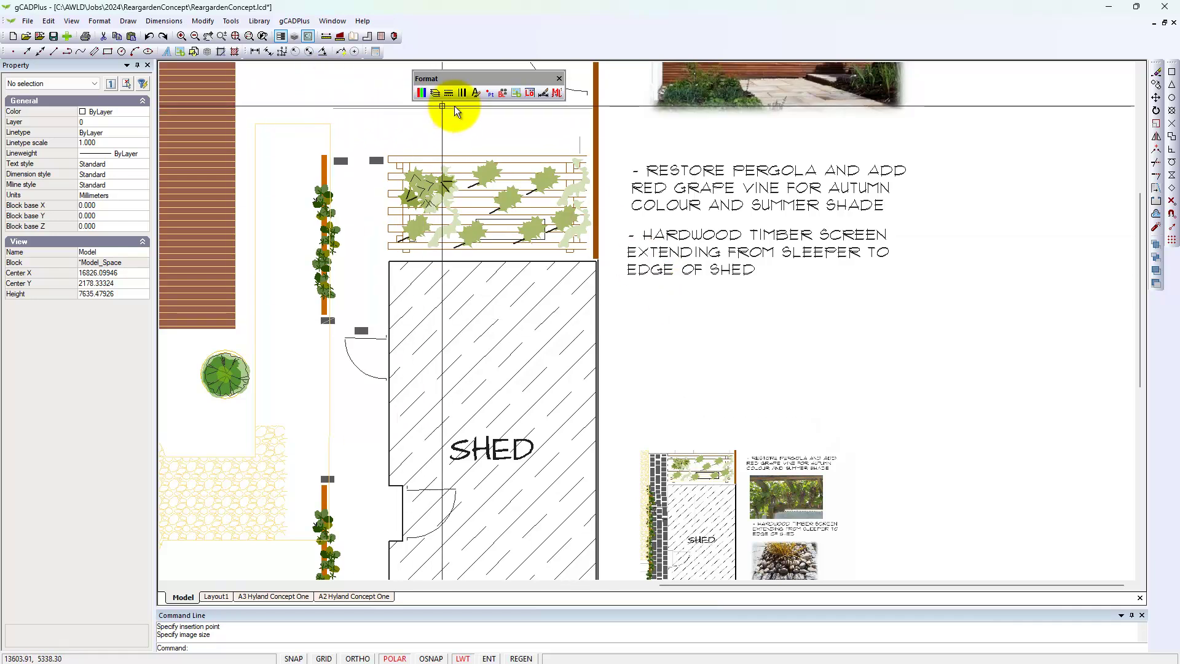
# Step: Start adding another image and look through the Jobs, Logos, MySymbols and Photos folders in C:\AWLD
pyautogui.click(516, 92)
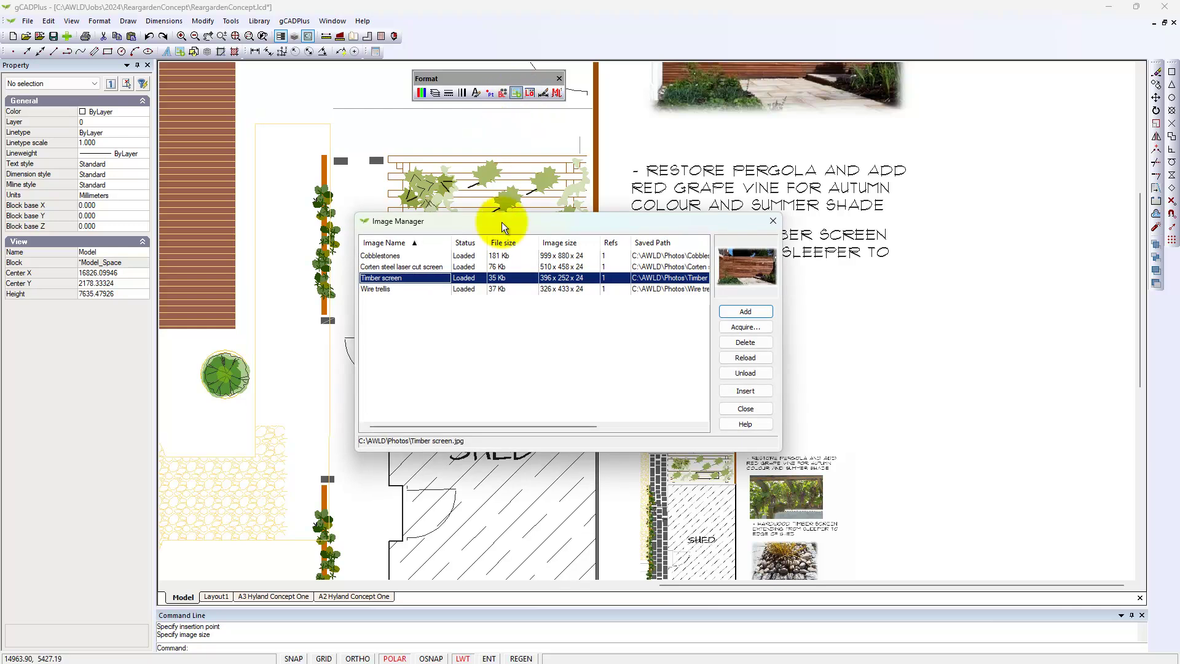
pyautogui.click(746, 309)
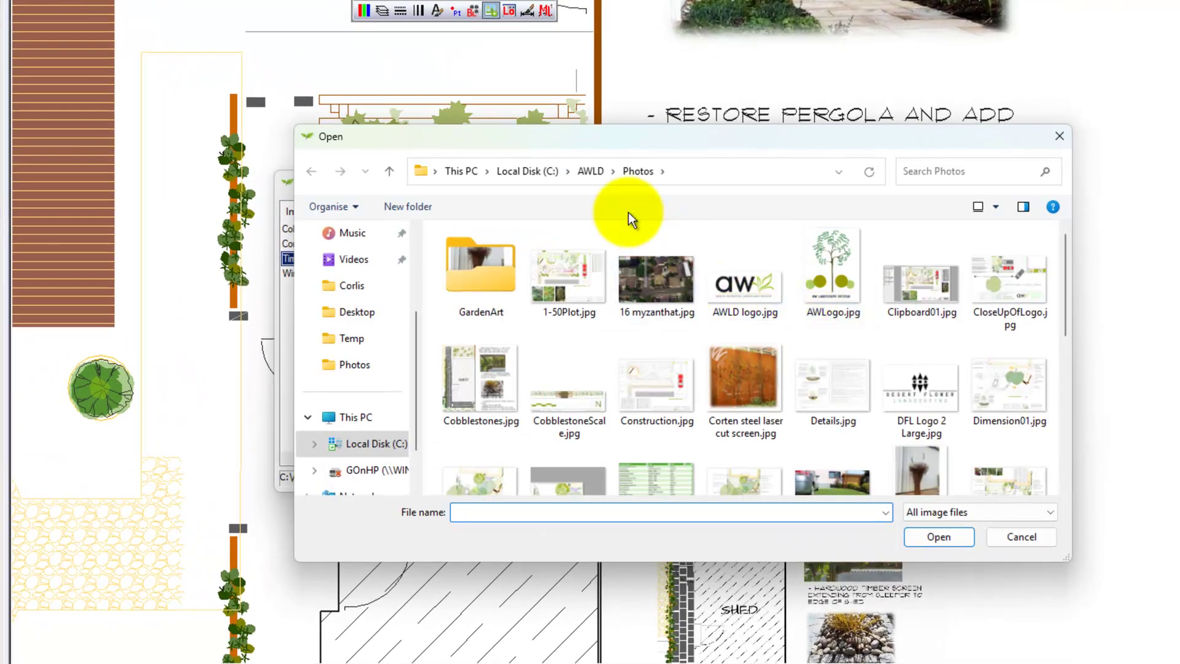
pyautogui.click(590, 172)
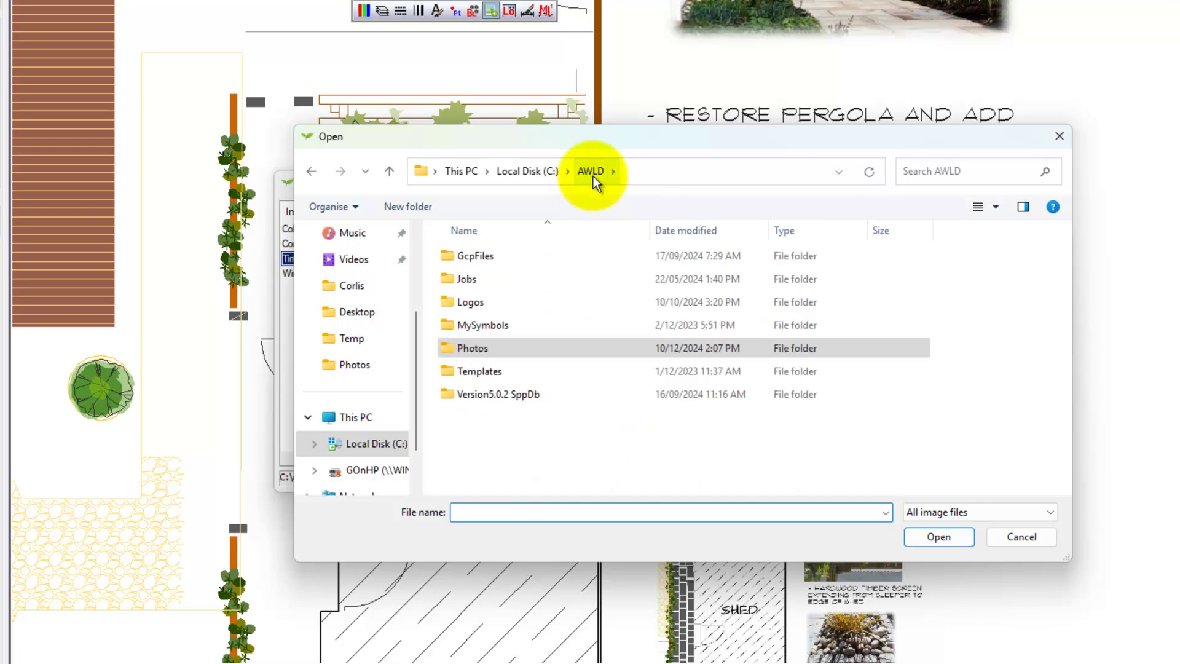
pyautogui.doubleClick(449, 279)
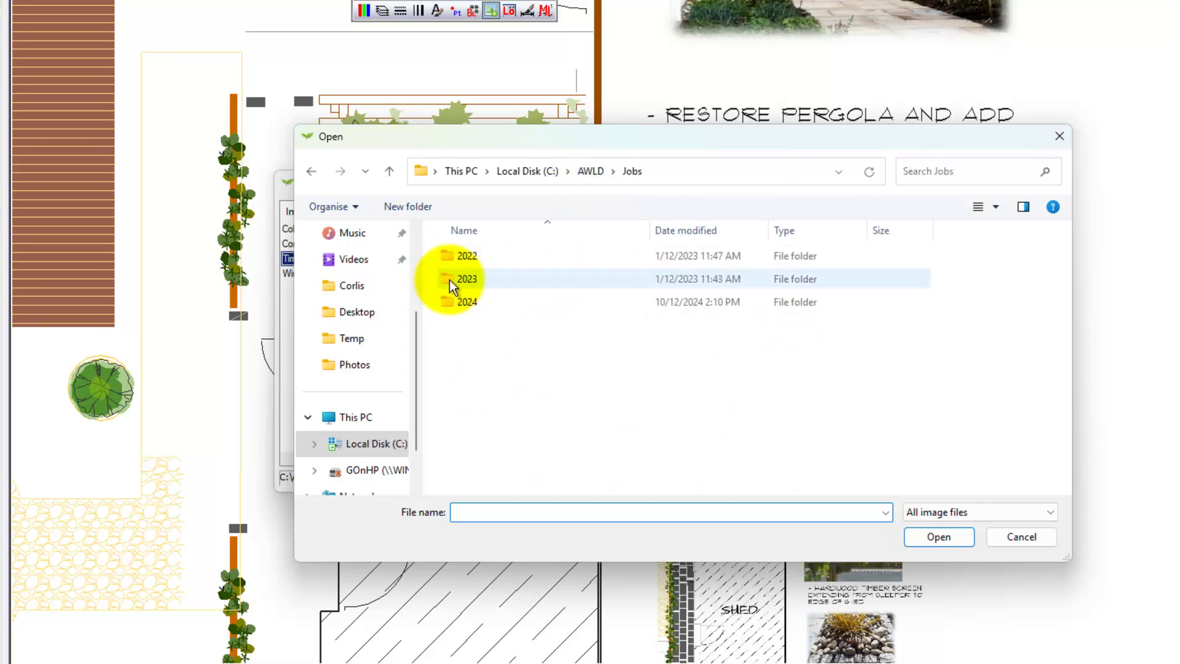
pyautogui.click(588, 173)
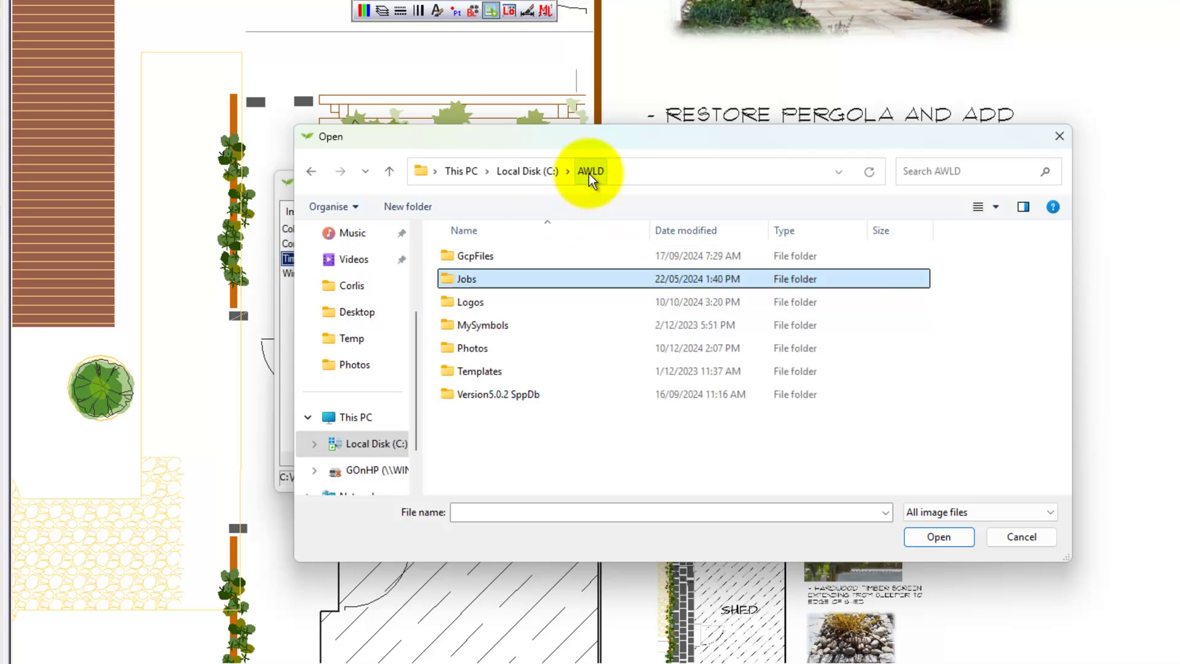
pyautogui.doubleClick(456, 304)
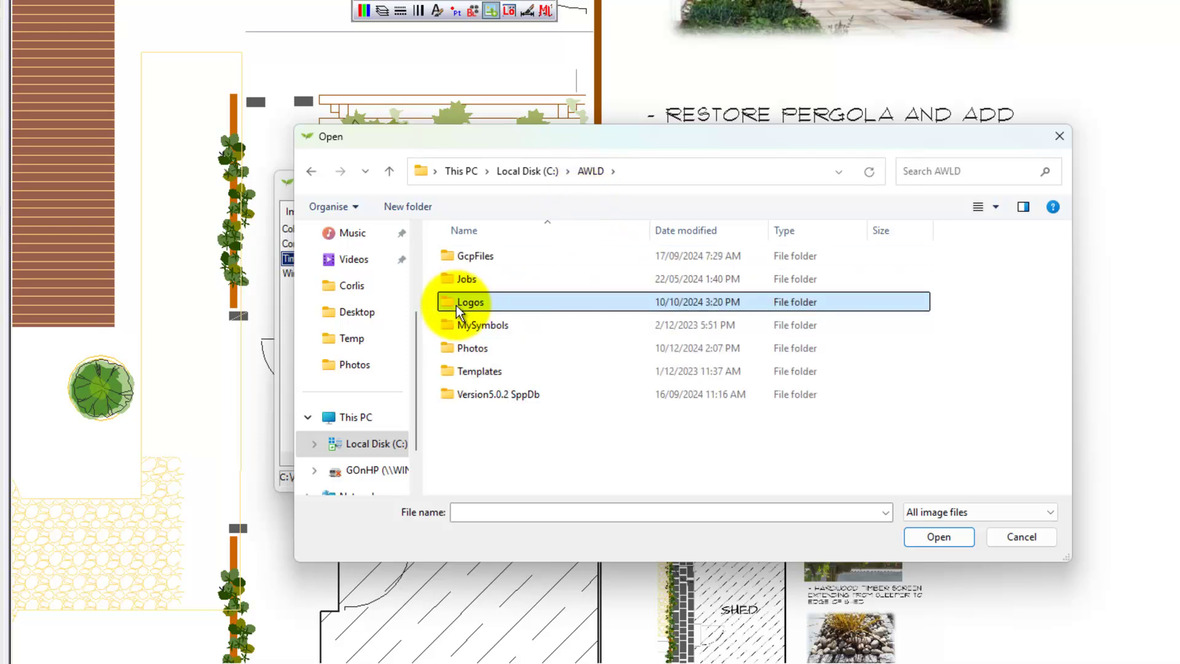
pyautogui.click(592, 172)
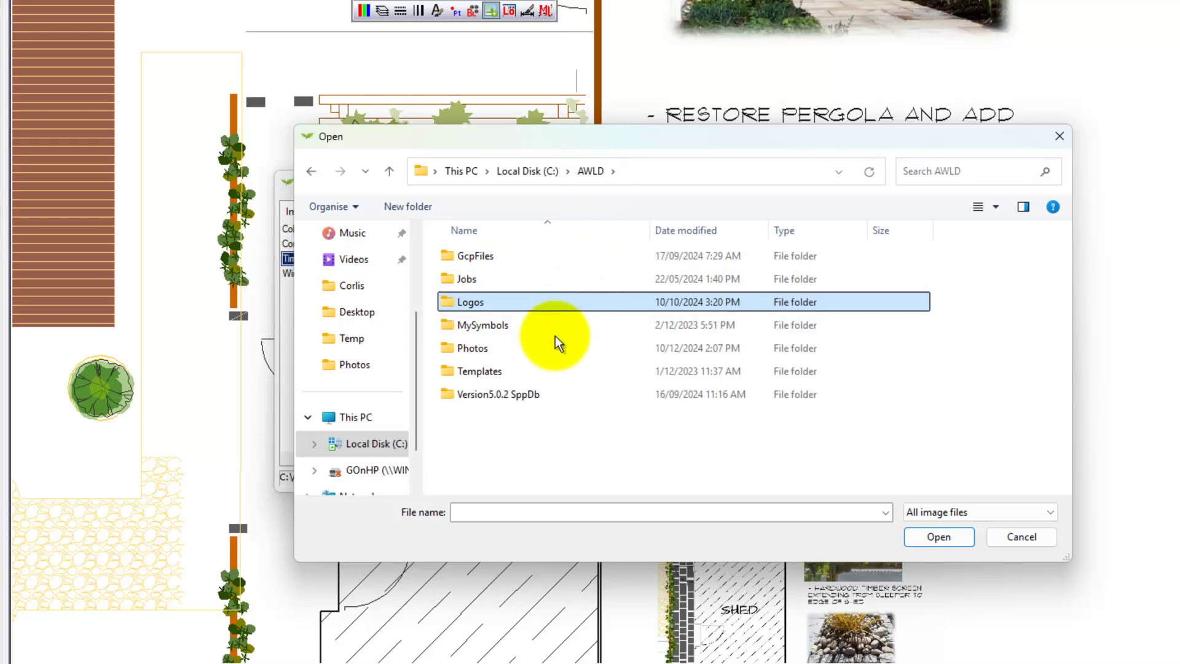
pyautogui.doubleClick(453, 326)
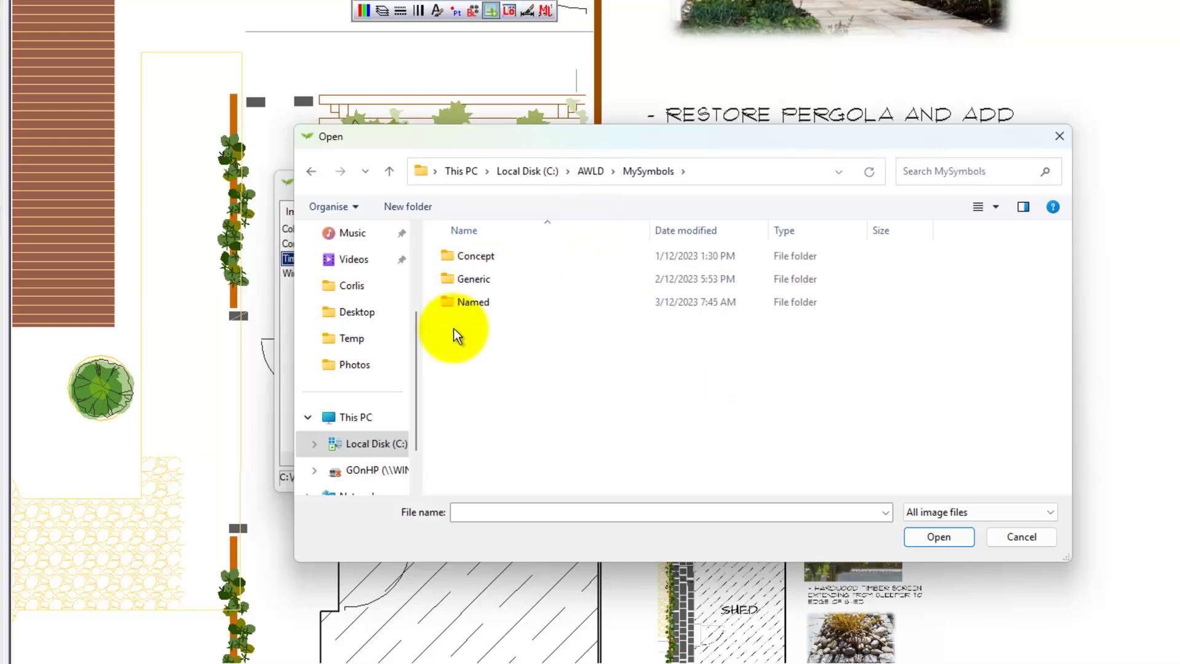
pyautogui.click(591, 172)
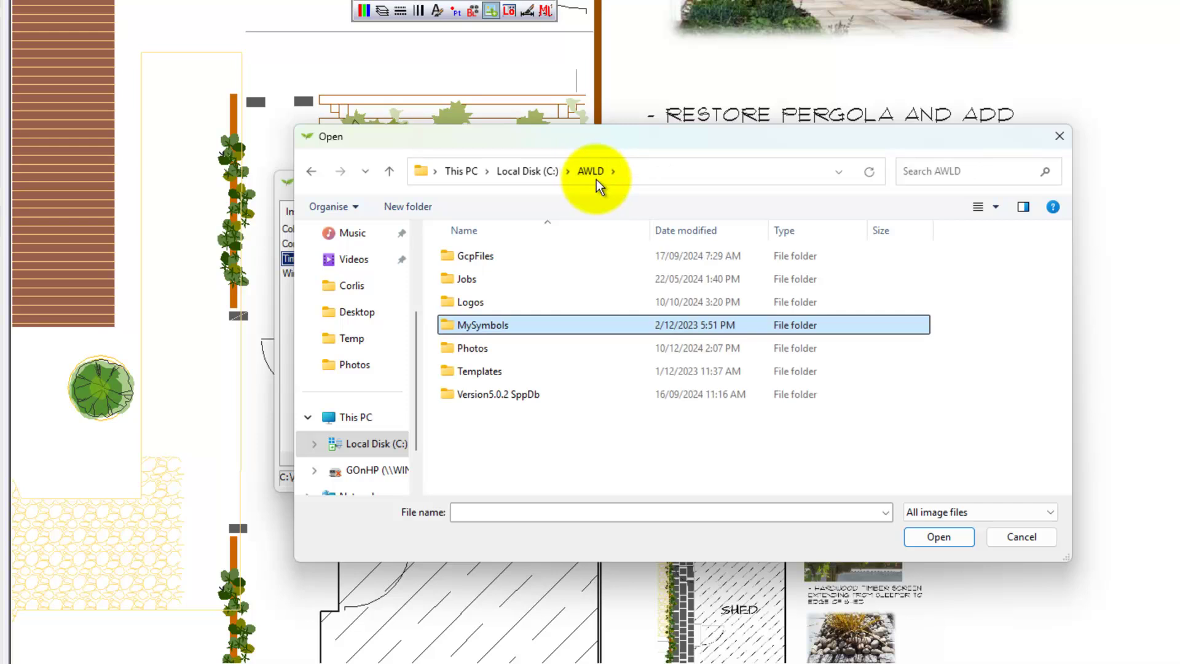
pyautogui.doubleClick(462, 349)
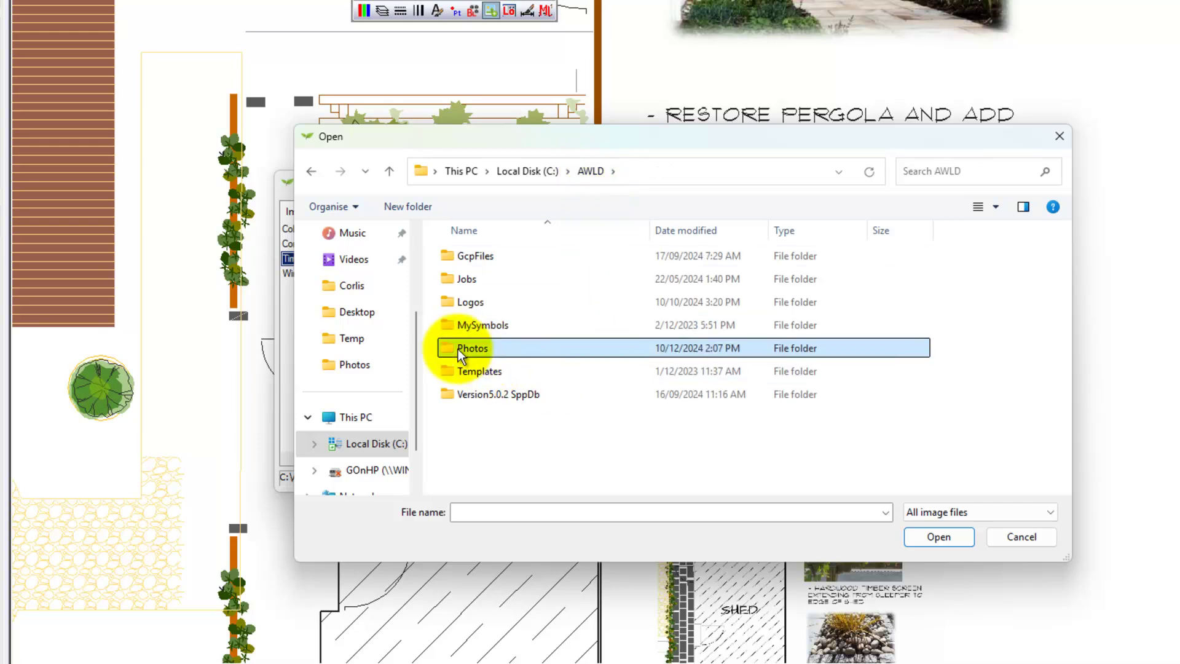
pyautogui.click(589, 171)
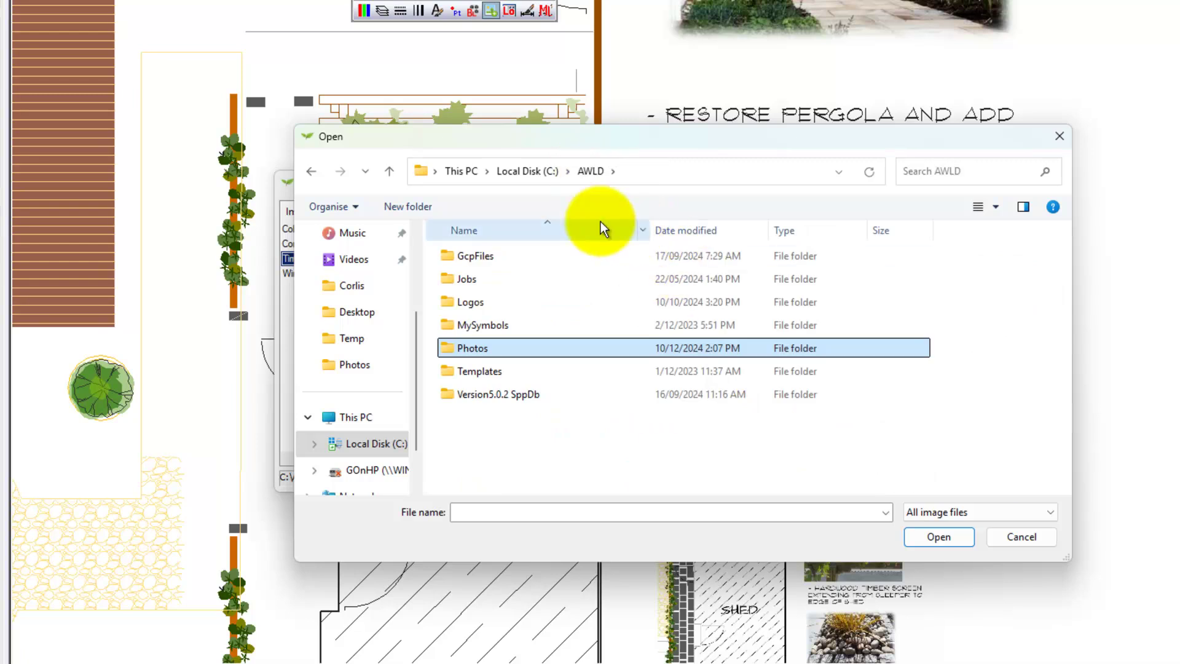